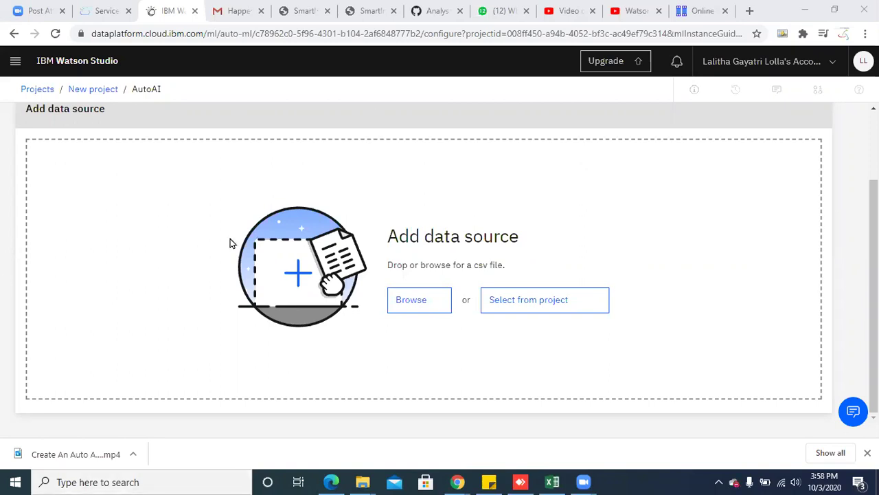
Step: Switch to the Weather data workbook in Excel and examine its column headers from _dewptm to _rain
{"action": "mouse_move", "coordinate": [521, 481]}
{"action": "left_click", "coordinate": [552, 482]}
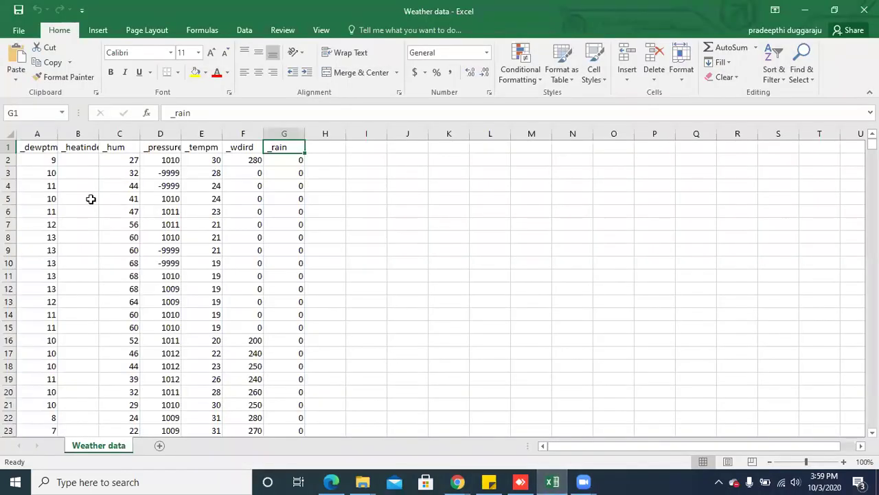
{"action": "left_click", "coordinate": [32, 145]}
{"action": "left_click", "coordinate": [71, 150]}
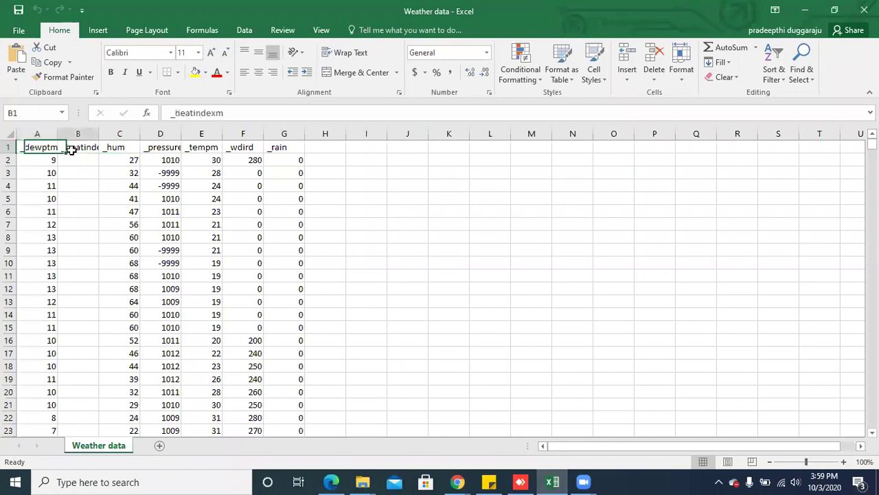
{"action": "left_click", "coordinate": [114, 147]}
{"action": "left_click", "coordinate": [165, 147]}
{"action": "left_click", "coordinate": [204, 146]}
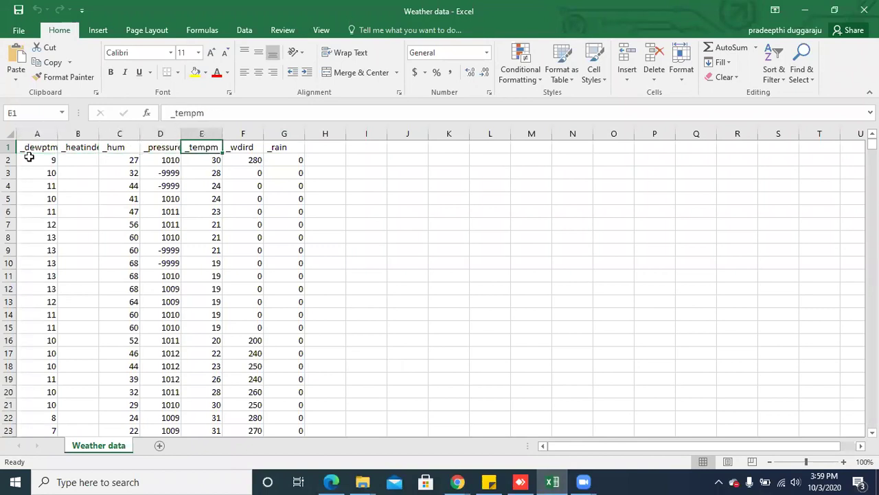
{"action": "left_click", "coordinate": [29, 147]}
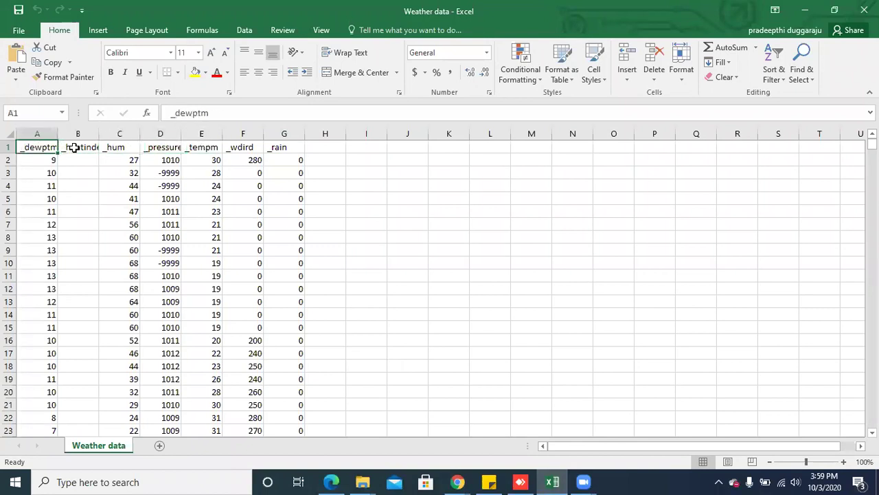
{"action": "left_click", "coordinate": [71, 147]}
{"action": "left_click", "coordinate": [118, 150]}
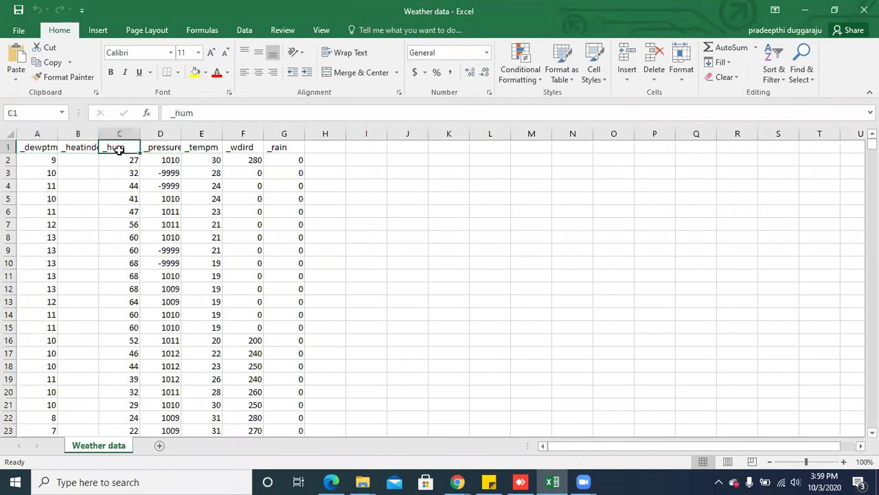
{"action": "left_click", "coordinate": [76, 148]}
{"action": "left_click", "coordinate": [200, 158]}
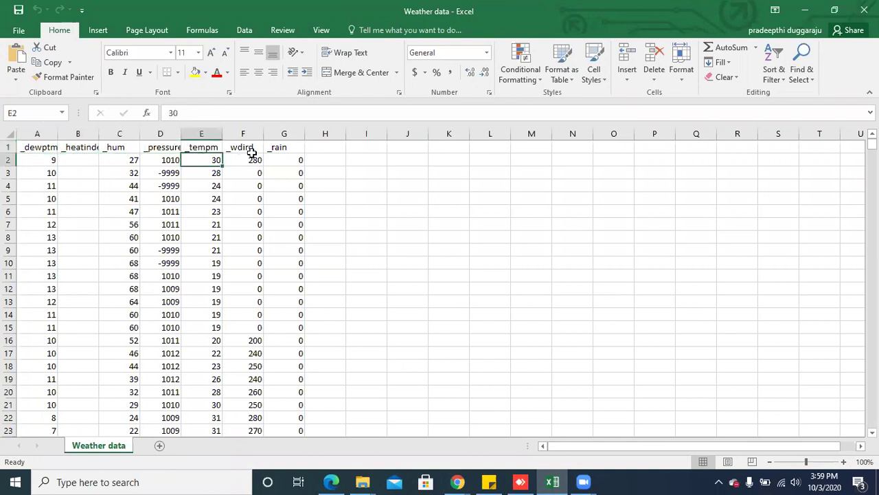
{"action": "left_click", "coordinate": [247, 147]}
{"action": "left_click", "coordinate": [285, 149]}
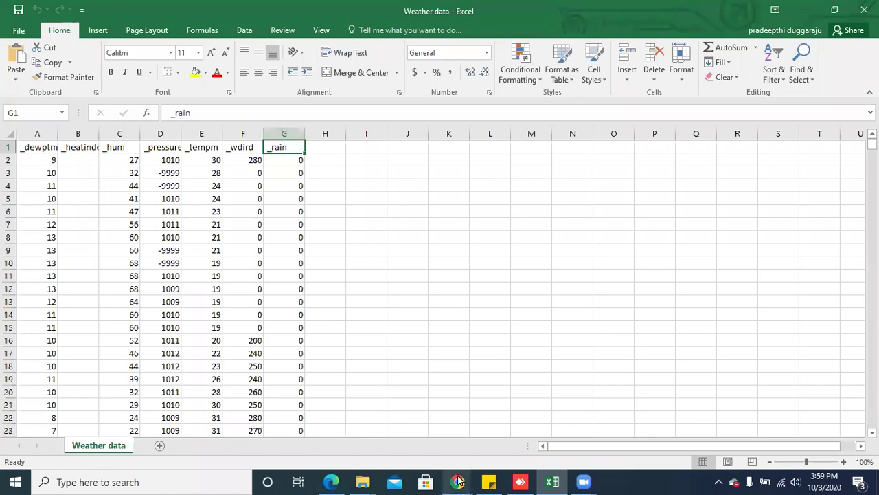
Step: Return to Watson Studio in Chrome and add the Weather data CSV file from the Desktop as the experiment's data source
{"action": "mouse_move", "coordinate": [458, 481]}
{"action": "left_click", "coordinate": [423, 428]}
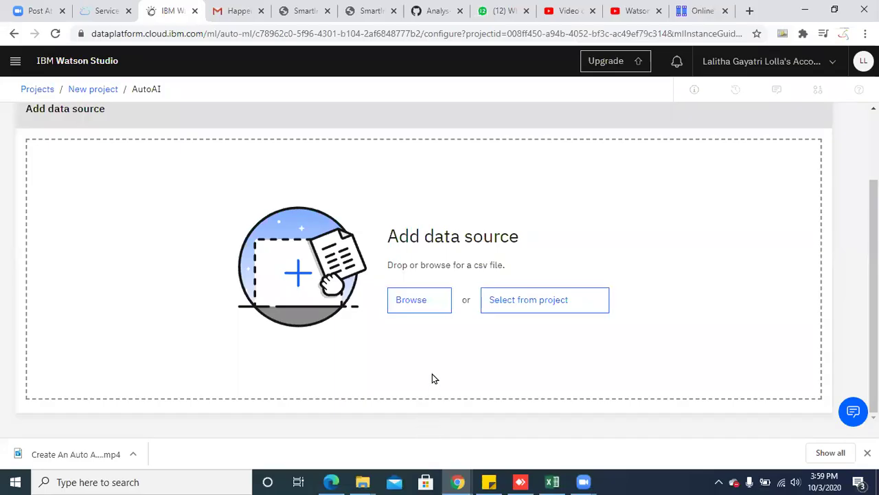
{"action": "left_click", "coordinate": [406, 301]}
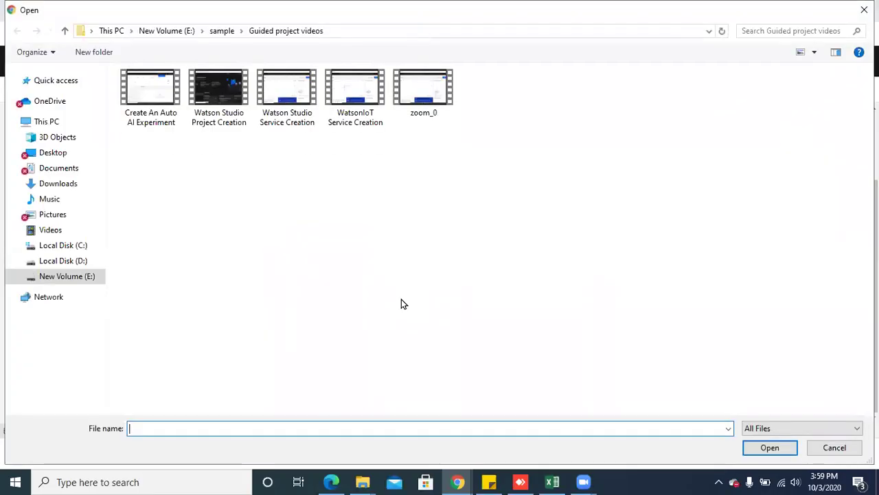
{"action": "left_click", "coordinate": [47, 154]}
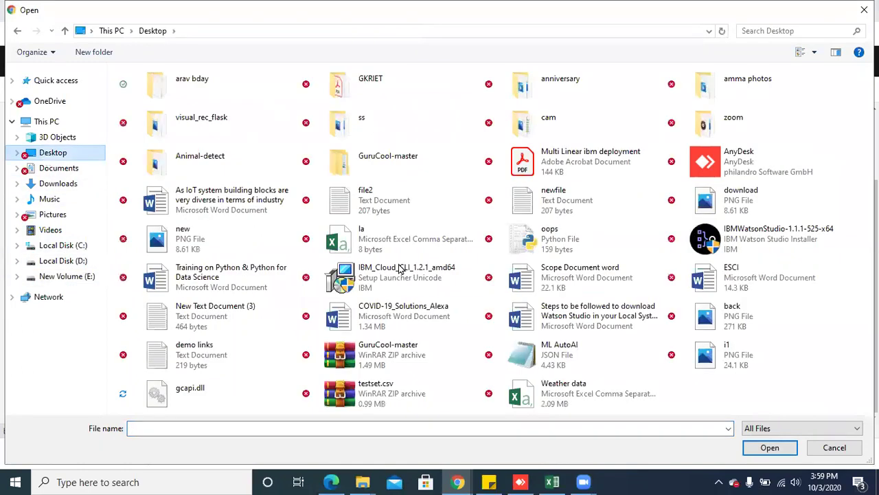
{"action": "left_click", "coordinate": [590, 402]}
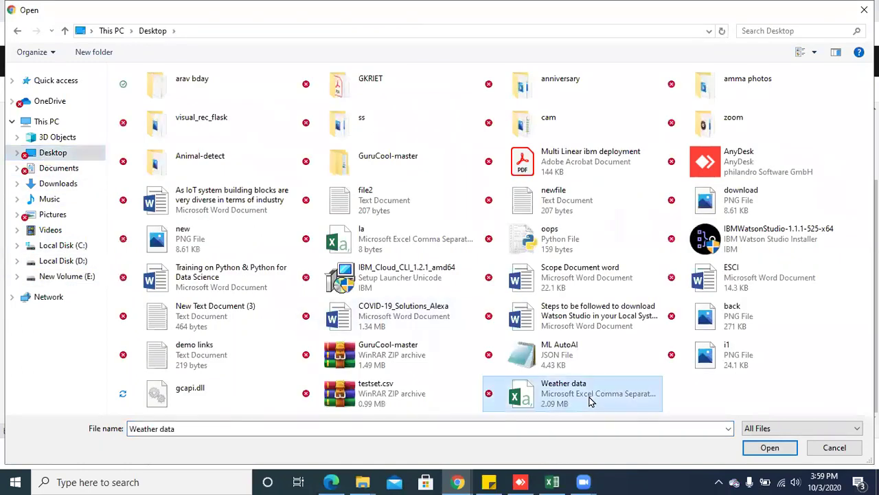
{"action": "left_click", "coordinate": [762, 452]}
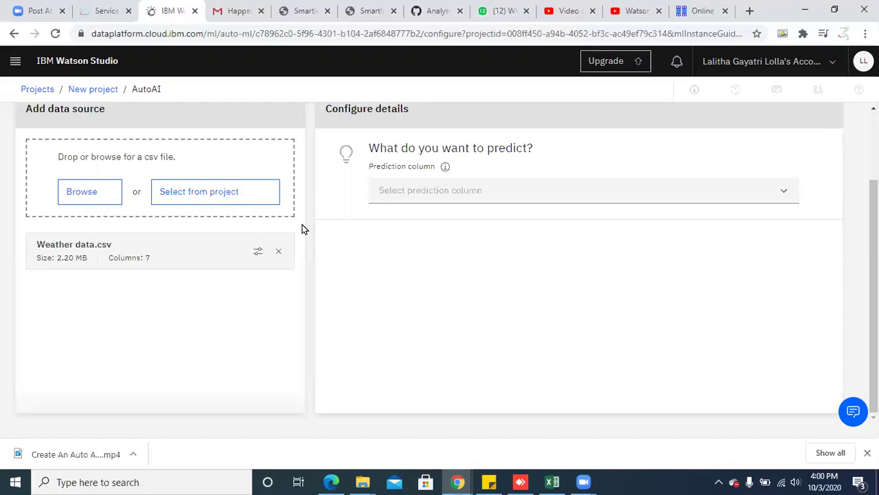
Step: Choose _rain as the prediction column and check the proposed prediction type
{"action": "left_click", "coordinate": [788, 191]}
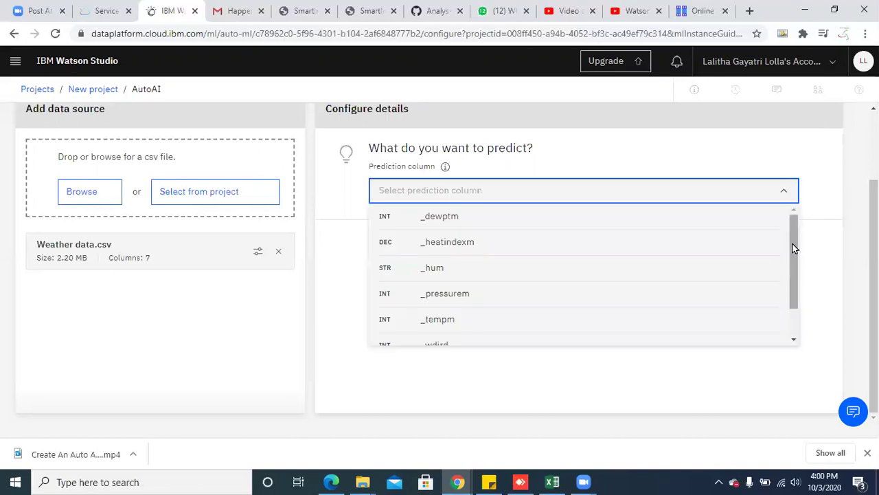
{"action": "left_click_drag", "start_coordinate": [793, 247], "coordinate": [795, 279]}
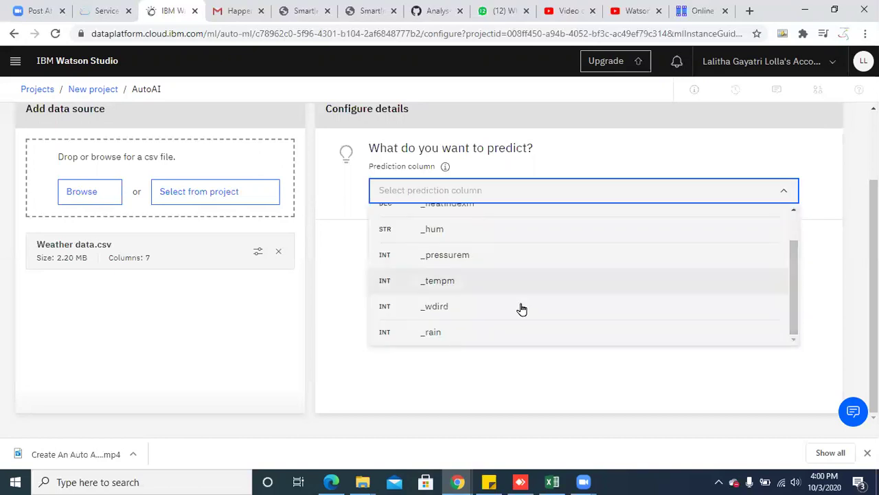
{"action": "left_click", "coordinate": [450, 331]}
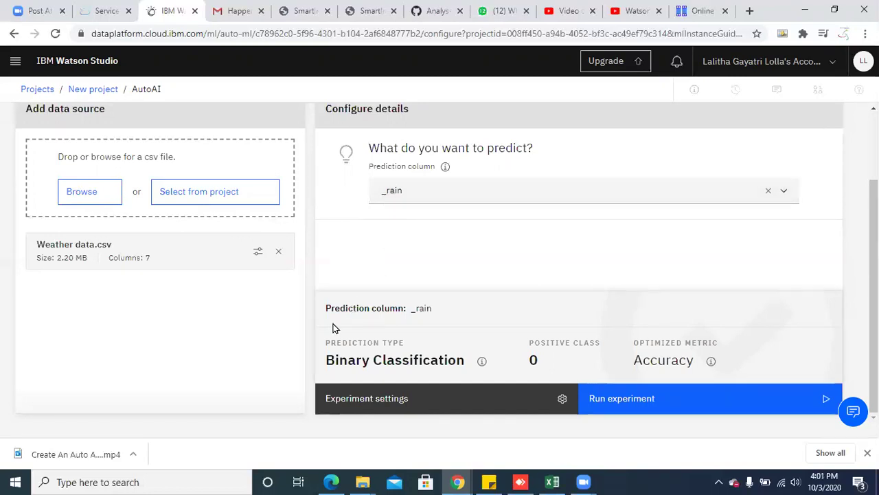
{"action": "left_click_drag", "start_coordinate": [327, 357], "coordinate": [465, 363]}
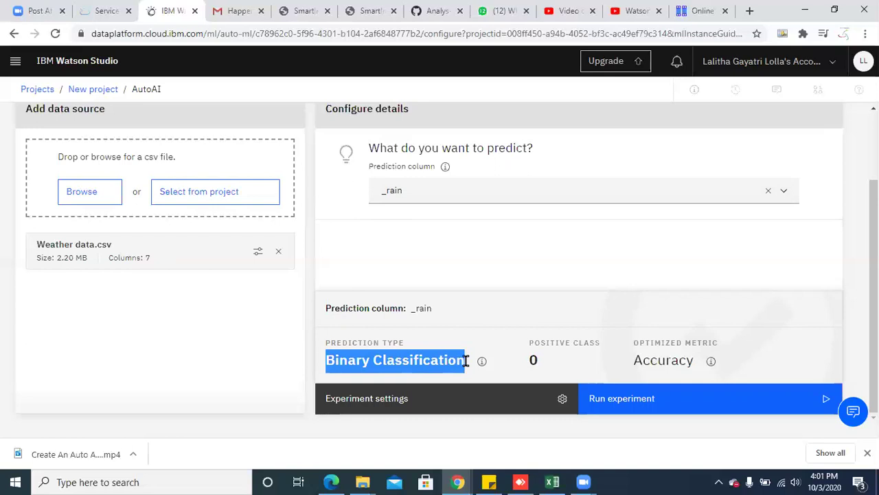
Step: Examine the experiment's prediction settings, including prediction type, optimized metric and algorithm list, and leave them without saving
{"action": "left_click", "coordinate": [377, 407]}
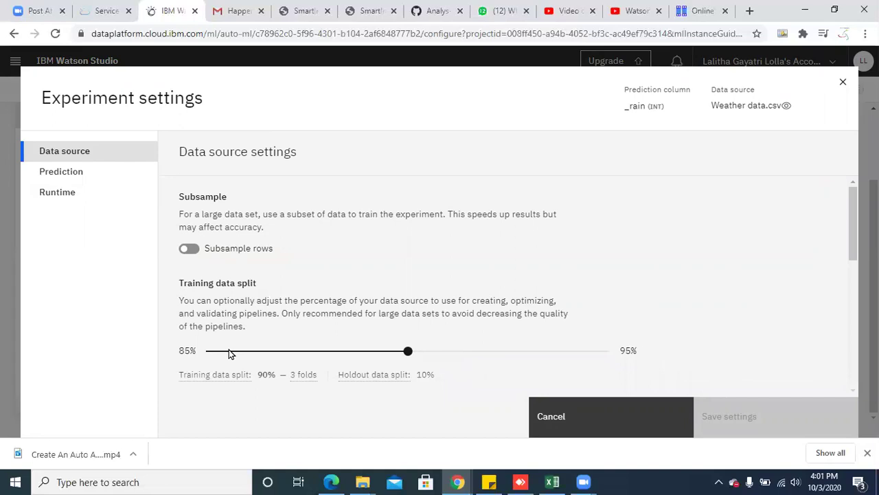
{"action": "left_click", "coordinate": [73, 173]}
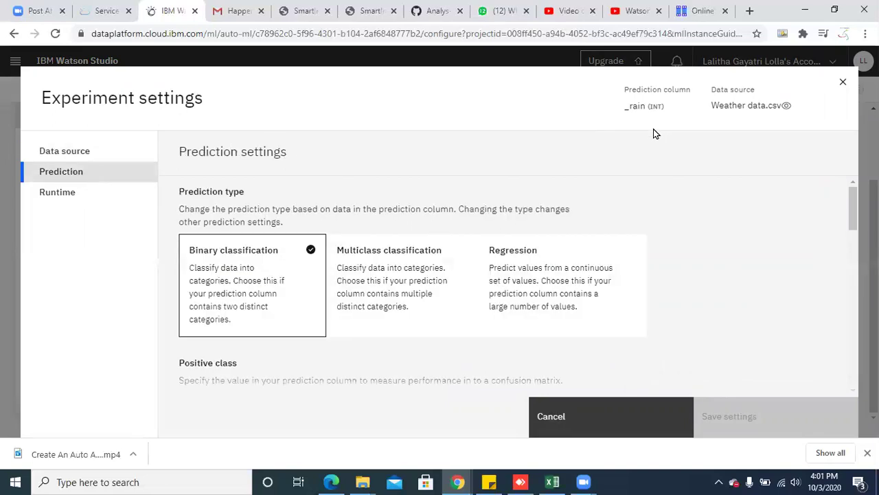
{"action": "scroll", "coordinate": [852, 213], "scroll_direction": "down", "scroll_amount": 1}
{"action": "left_click_drag", "start_coordinate": [853, 220], "coordinate": [850, 238]}
{"action": "mouse_move", "coordinate": [849, 202]}
{"action": "left_mouse_down"}
{"action": "mouse_move", "coordinate": [849, 217]}
{"action": "mouse_move", "coordinate": [849, 187]}
{"action": "left_mouse_up"}
{"action": "left_click_drag", "start_coordinate": [852, 196], "coordinate": [851, 255]}
{"action": "scroll", "coordinate": [849, 234], "scroll_direction": "down", "scroll_amount": 1}
{"action": "scroll", "coordinate": [852, 254], "scroll_direction": "up", "scroll_amount": 1}
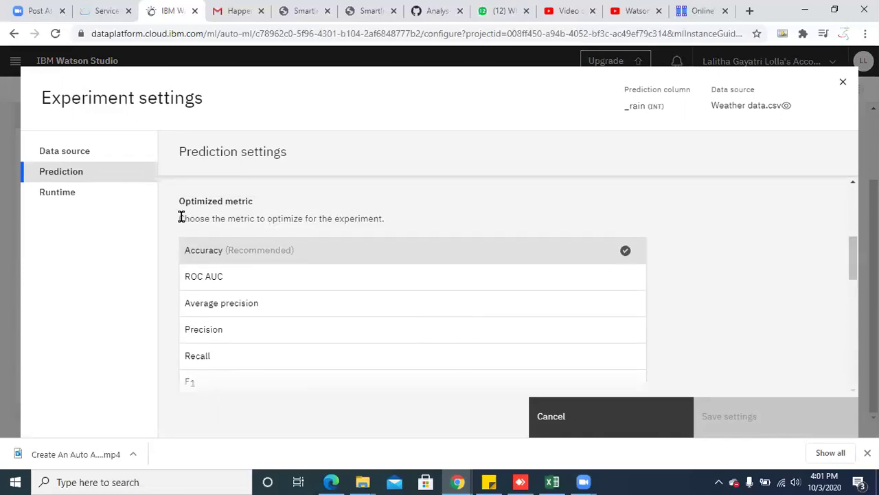
{"action": "left_click_drag", "start_coordinate": [178, 219], "coordinate": [395, 223]}
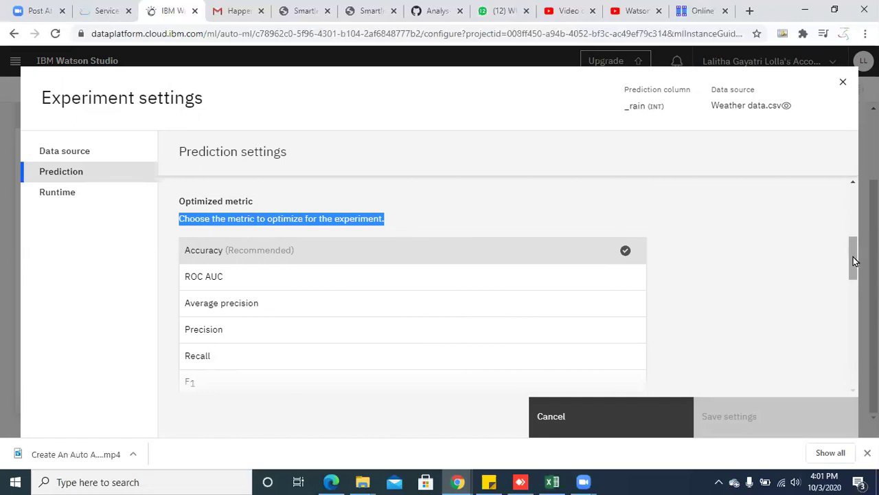
{"action": "left_click_drag", "start_coordinate": [855, 284], "coordinate": [839, 333]}
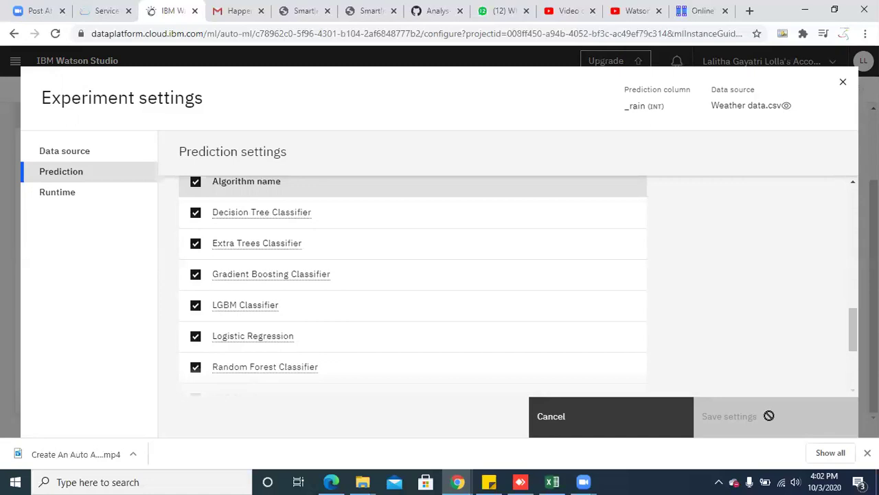
{"action": "left_click", "coordinate": [571, 416]}
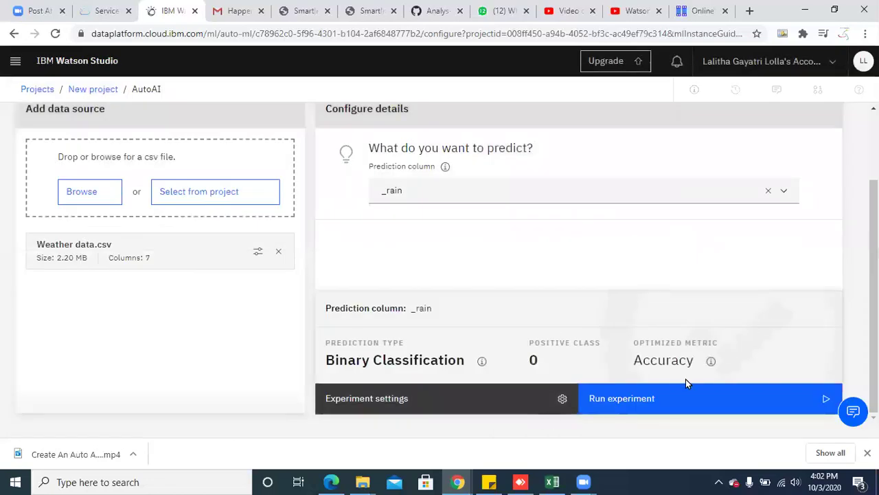
Step: Run the AutoAI experiment, swap the view to the pipeline progress map and check the elapsed time
{"action": "left_click", "coordinate": [624, 398]}
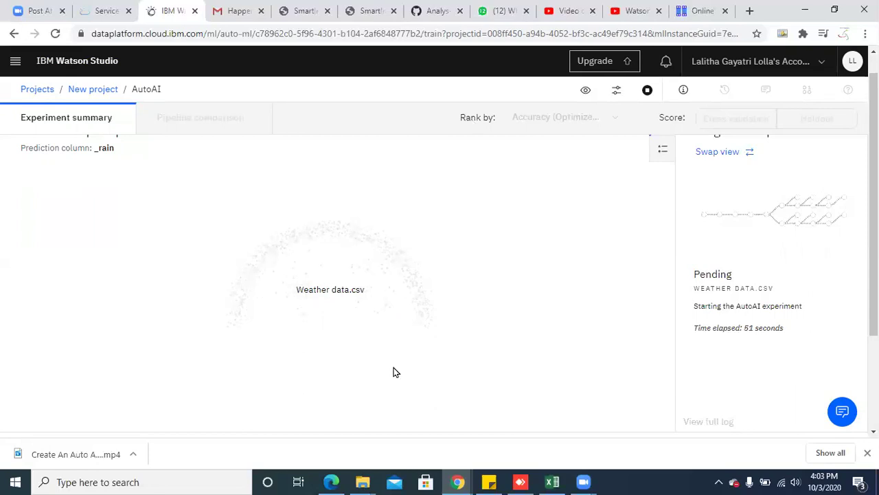
{"action": "left_click", "coordinate": [720, 154]}
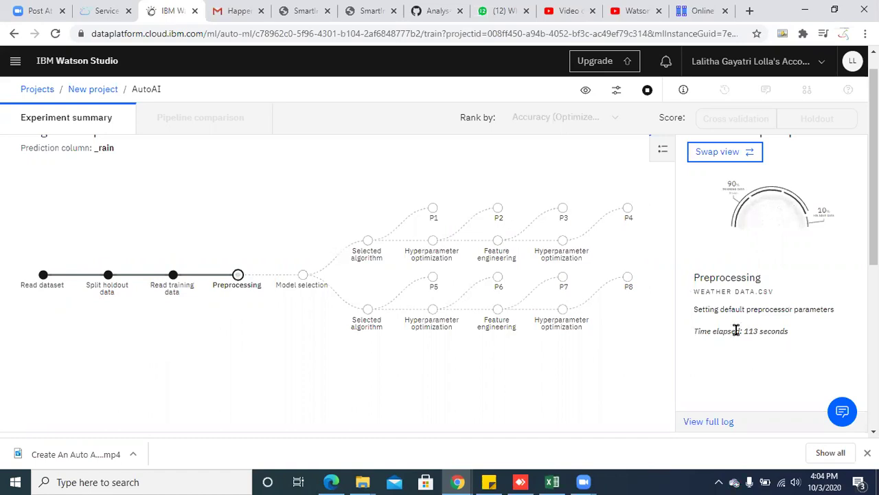
{"action": "triple_click", "coordinate": [790, 332]}
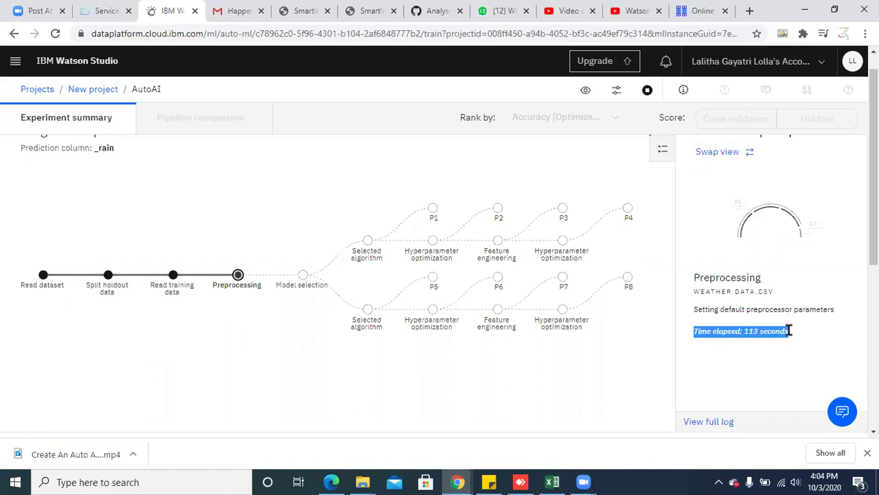